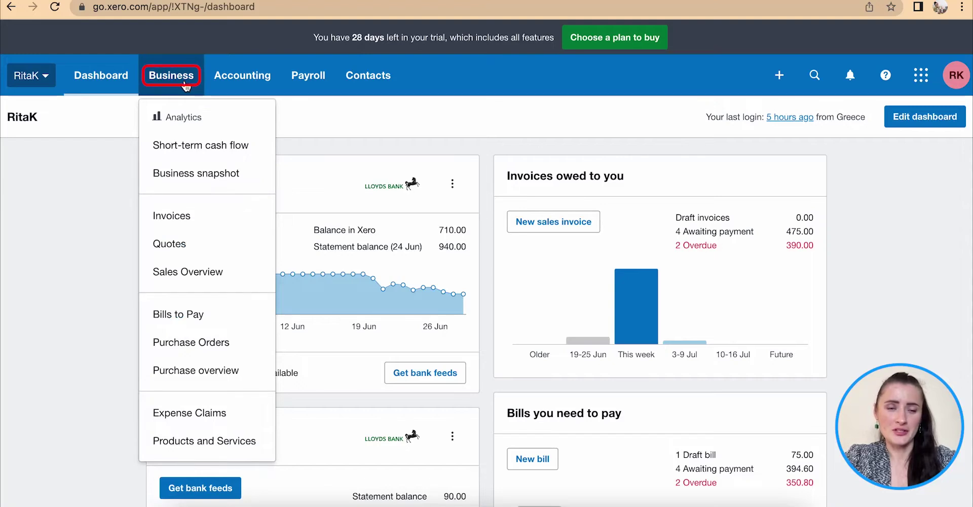
Open the sales invoices list and check the new invoice options and the existing repeating invoices, returning to all invoices.
{"action": "left_click", "coordinate": [172, 216]}
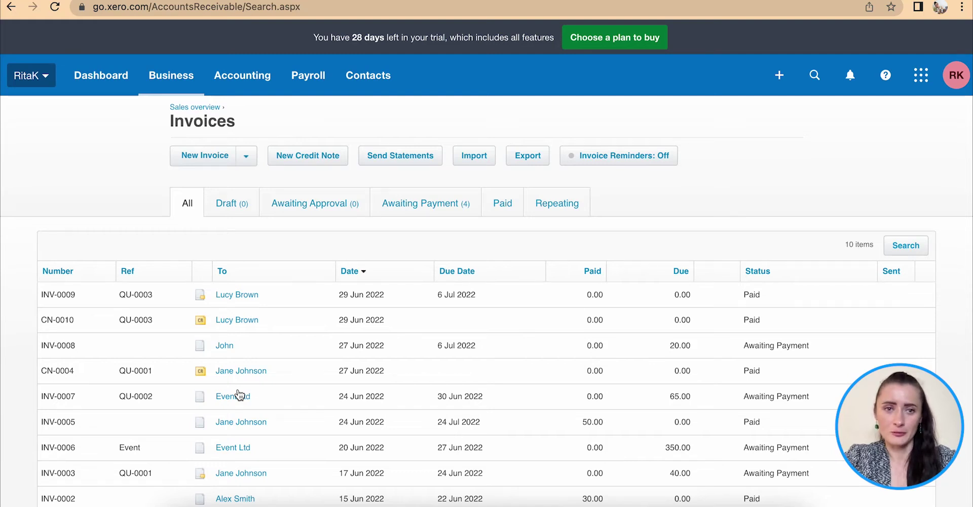
{"action": "left_click", "coordinate": [251, 158]}
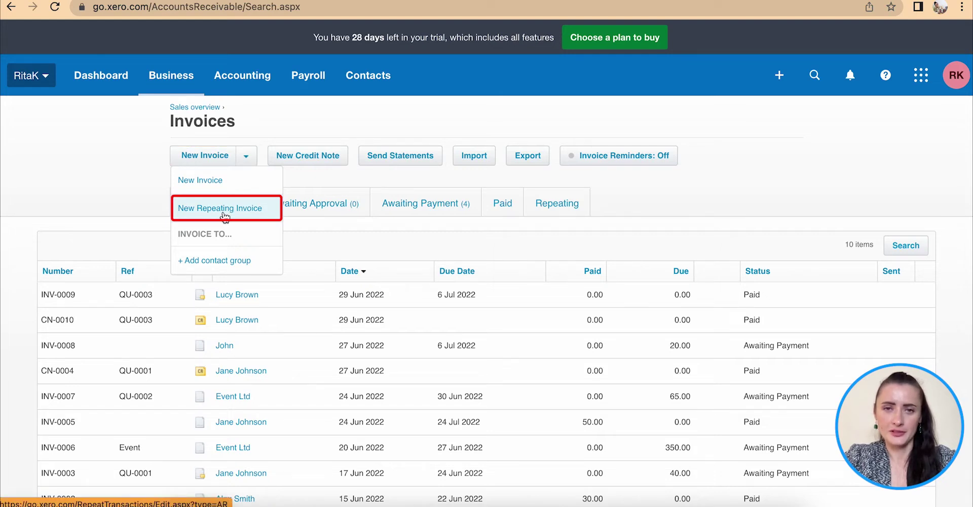
{"action": "left_click", "coordinate": [136, 189]}
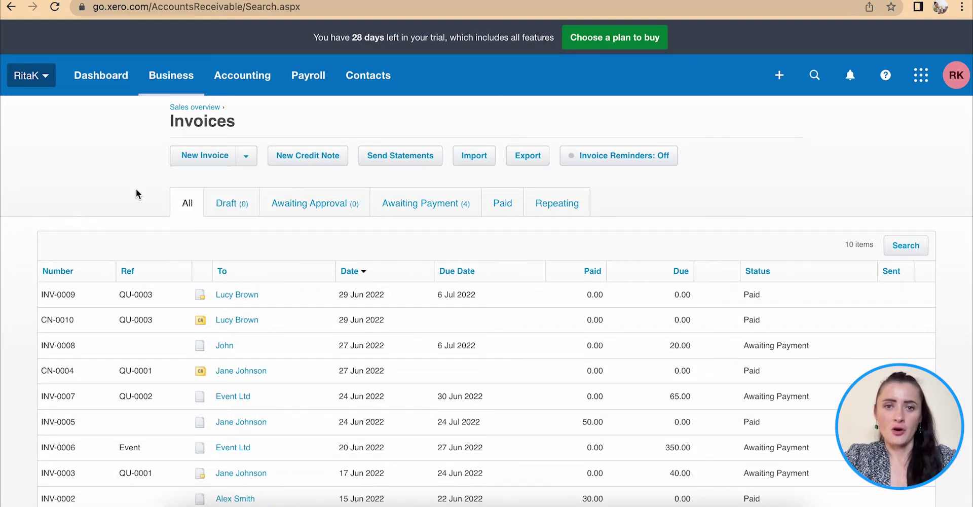
{"action": "left_click", "coordinate": [557, 207]}
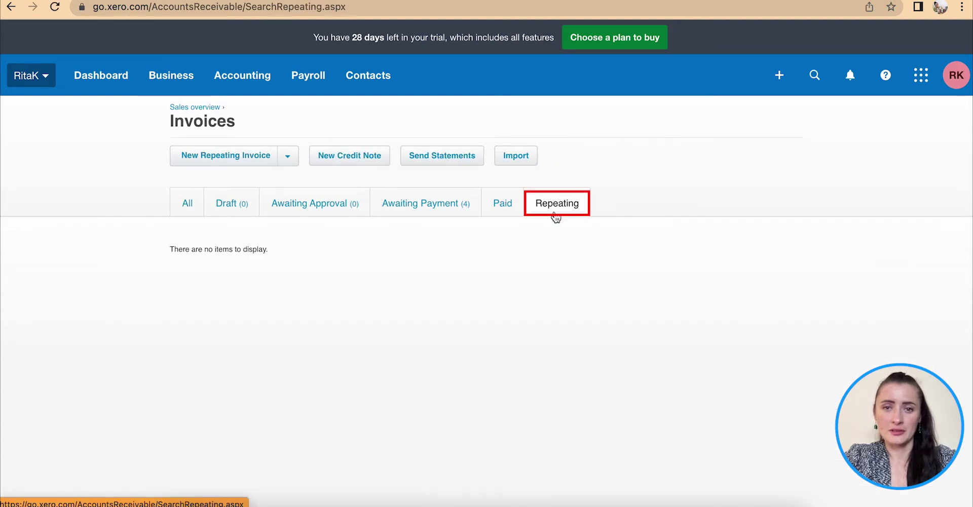
{"action": "left_click", "coordinate": [186, 205]}
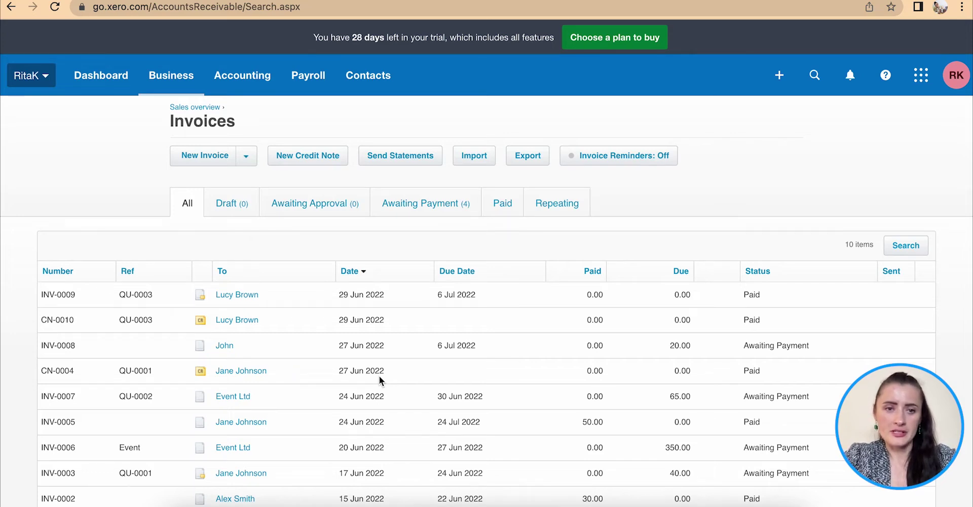
Open the 20.00 invoice dated 27 Jun 2022 and copy it to a new repeating invoice.
{"action": "left_click", "coordinate": [249, 349]}
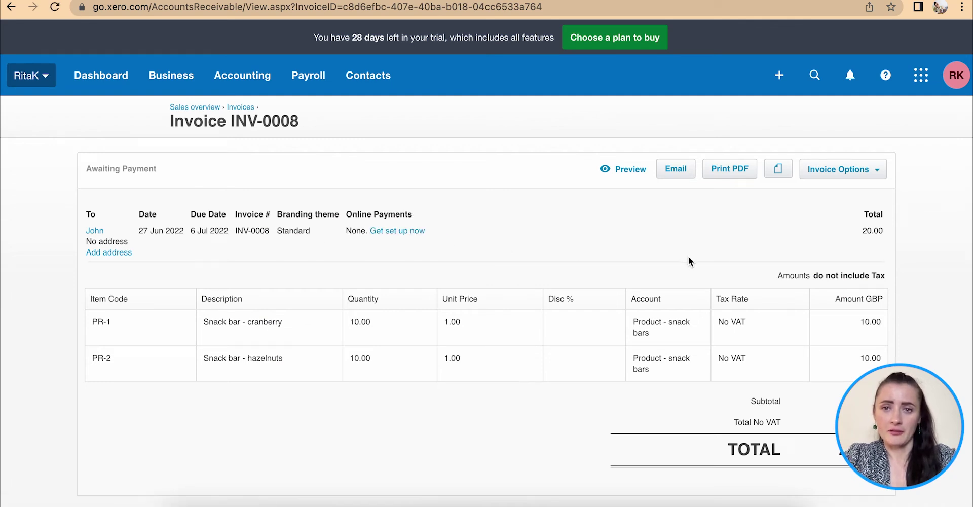
{"action": "left_click", "coordinate": [872, 172]}
{"action": "left_click", "coordinate": [834, 196]}
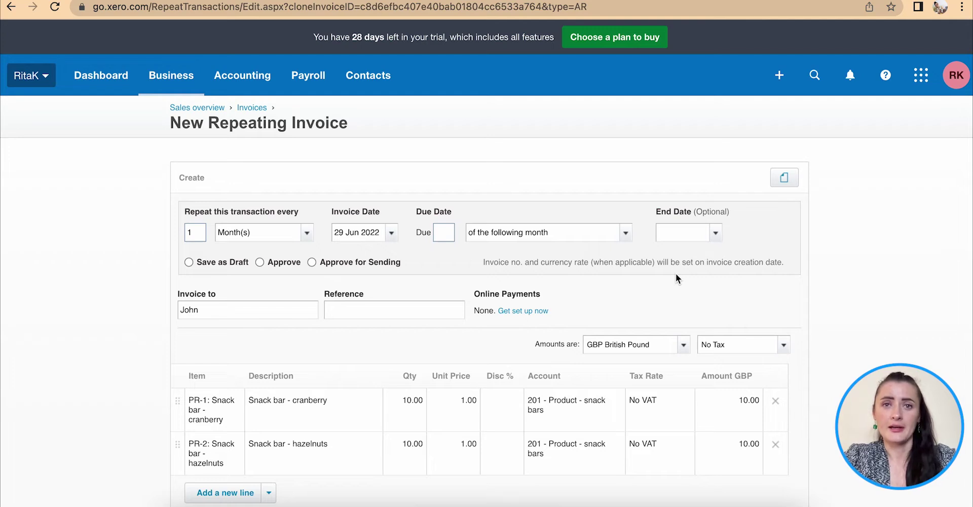
View the related file options and the available repeat intervals for the repeating invoice.
{"action": "left_click", "coordinate": [784, 179]}
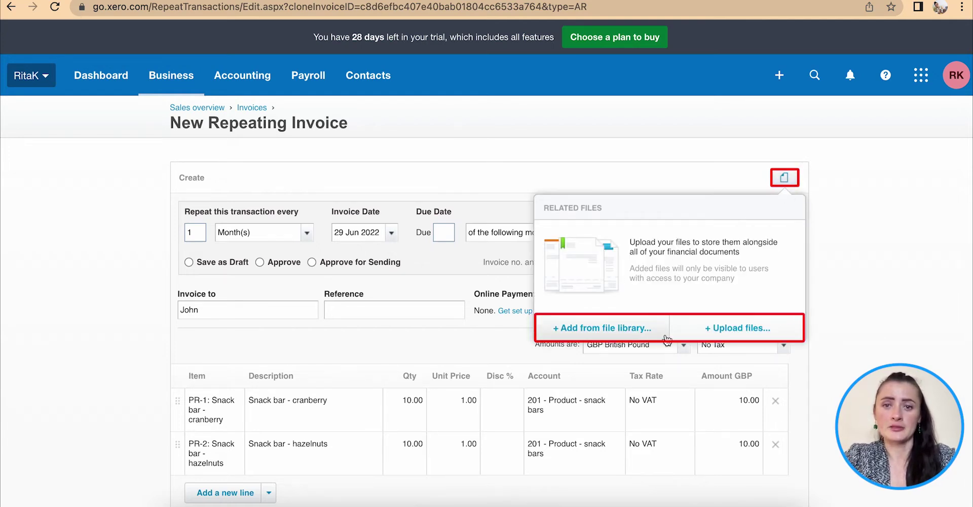
{"action": "left_click", "coordinate": [666, 179]}
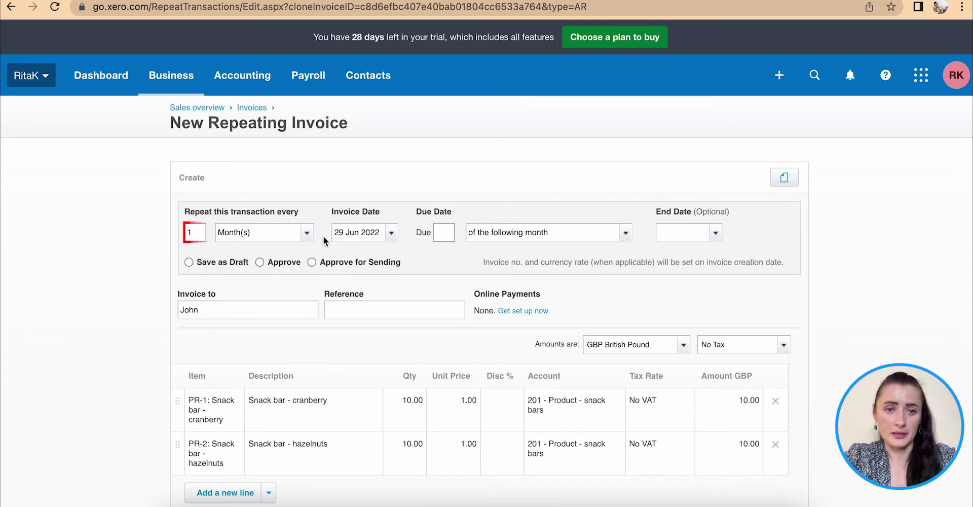
{"action": "left_click", "coordinate": [264, 233]}
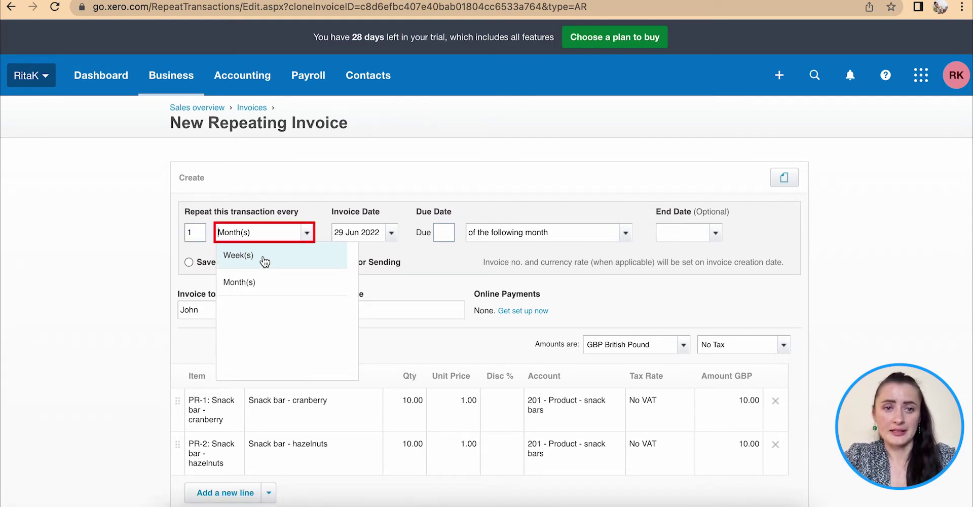
{"action": "left_click", "coordinate": [315, 231]}
Set the invoice date to 1 Jul 2022 and the due date to 7 day(s) after the invoice date.
{"action": "left_click", "coordinate": [392, 235]}
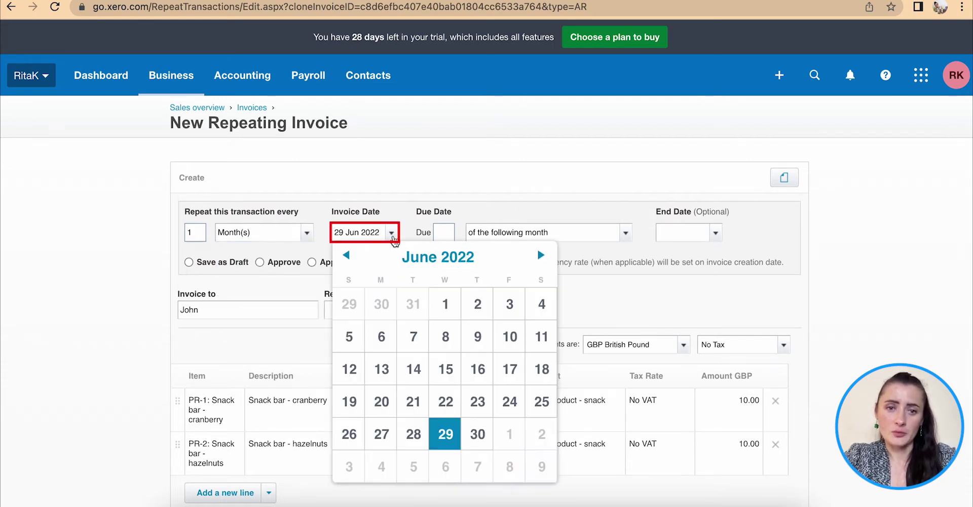
{"action": "left_click", "coordinate": [509, 434]}
{"action": "left_click", "coordinate": [445, 231]}
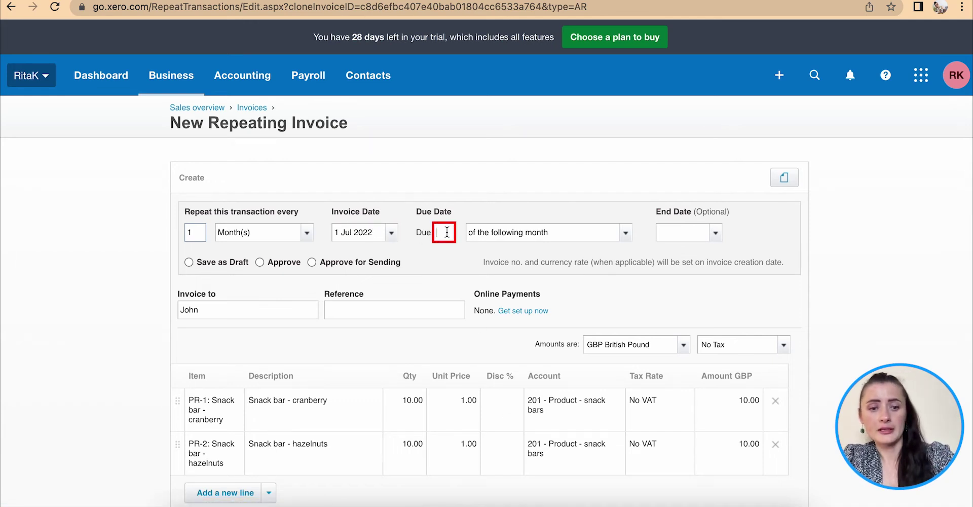
{"action": "type", "text": "0"}
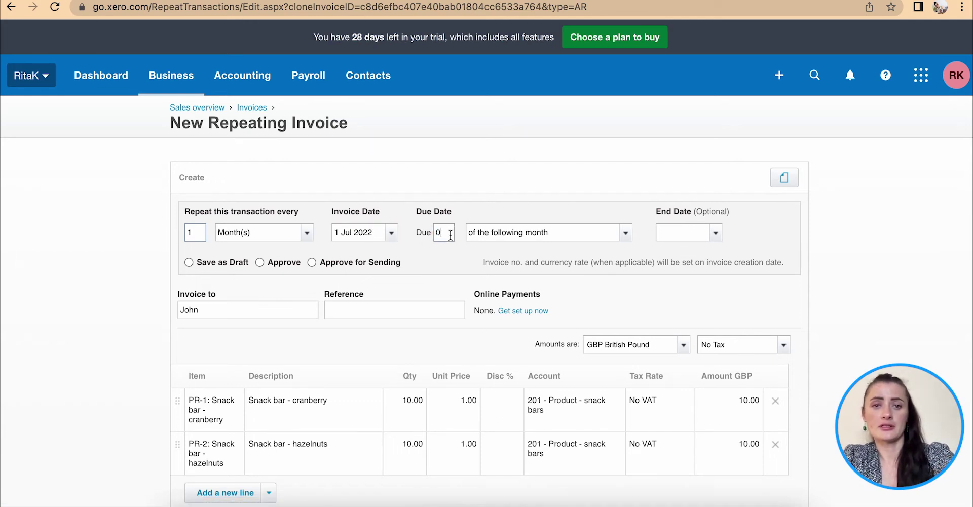
{"action": "key", "text": "BackSpace"}
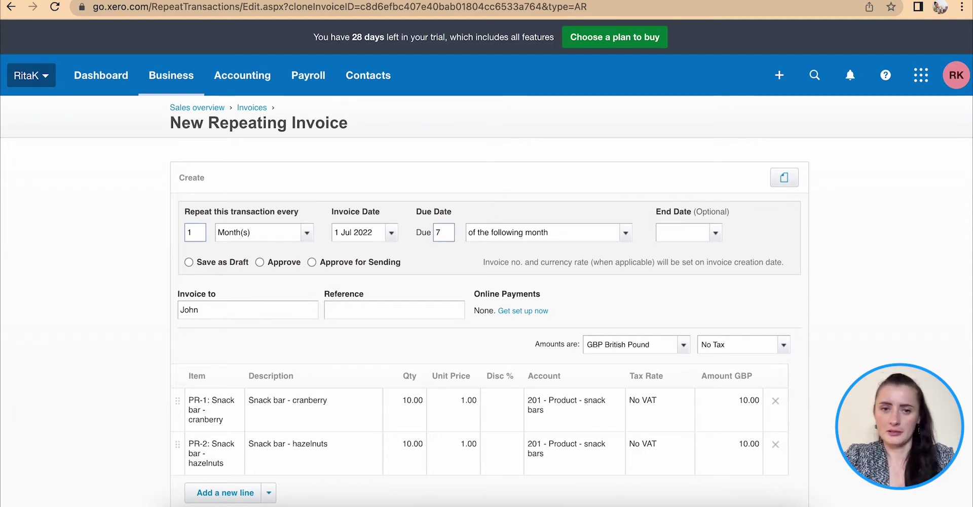
{"action": "left_click", "coordinate": [555, 234]}
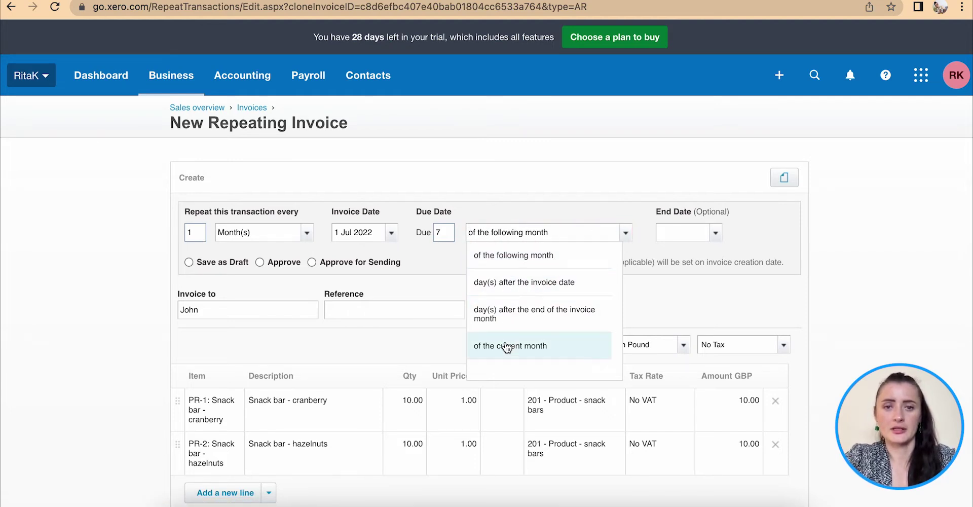
{"action": "left_click", "coordinate": [520, 284]}
Set the end date to 31 Dec 2022 and choose Save as Draft for the repeating invoice.
{"action": "left_click", "coordinate": [718, 233]}
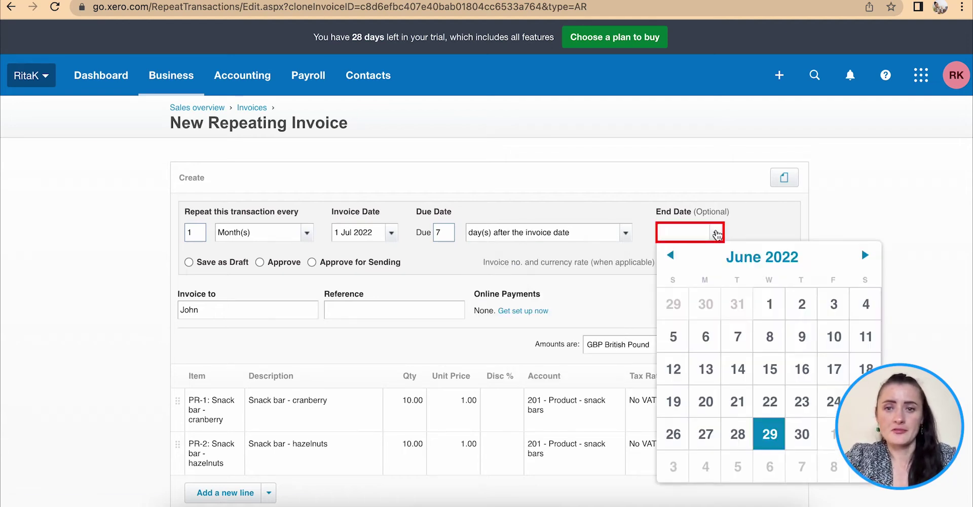
{"action": "left_click", "coordinate": [865, 256]}
{"action": "left_click", "coordinate": [865, 256]}
{"action": "left_click", "coordinate": [865, 256]}
{"action": "left_click", "coordinate": [865, 256]}
{"action": "left_click", "coordinate": [865, 256]}
{"action": "left_click", "coordinate": [865, 256]}
{"action": "left_click", "coordinate": [865, 434]}
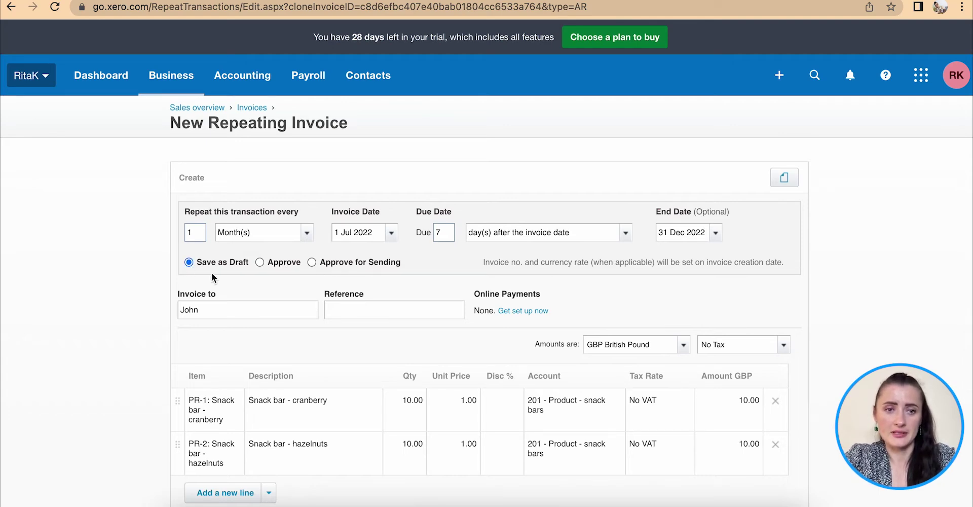
Set the quantity of both the cranberry and hazelnuts snack bar lines to 15.
{"action": "scroll", "coordinate": [241, 281], "scroll_direction": "down", "scroll_amount": 3}
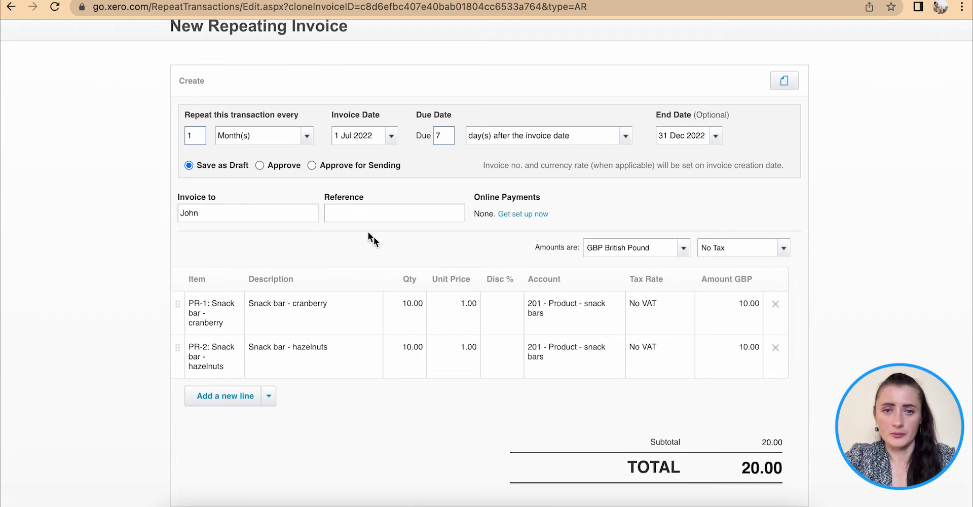
{"action": "scroll", "coordinate": [399, 270], "scroll_direction": "down", "scroll_amount": 1}
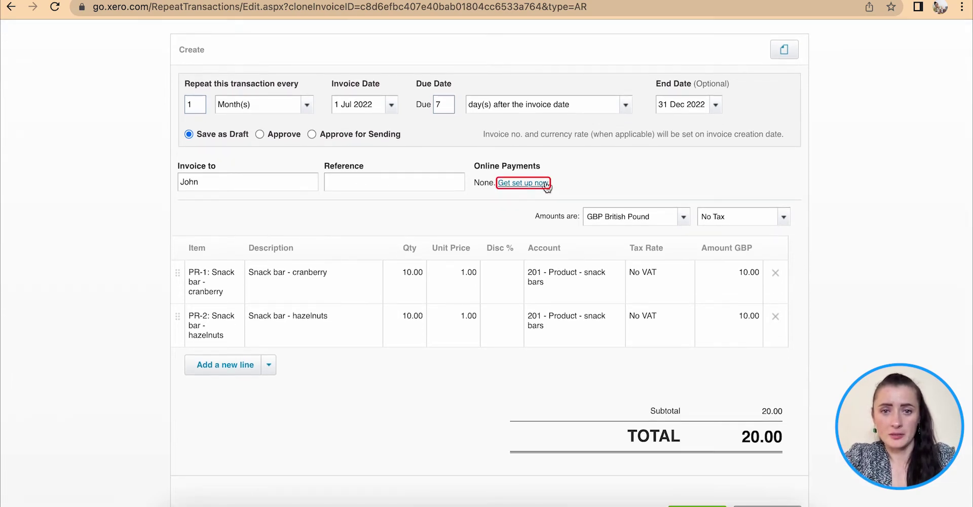
{"action": "scroll", "coordinate": [442, 223], "scroll_direction": "down", "scroll_amount": 4}
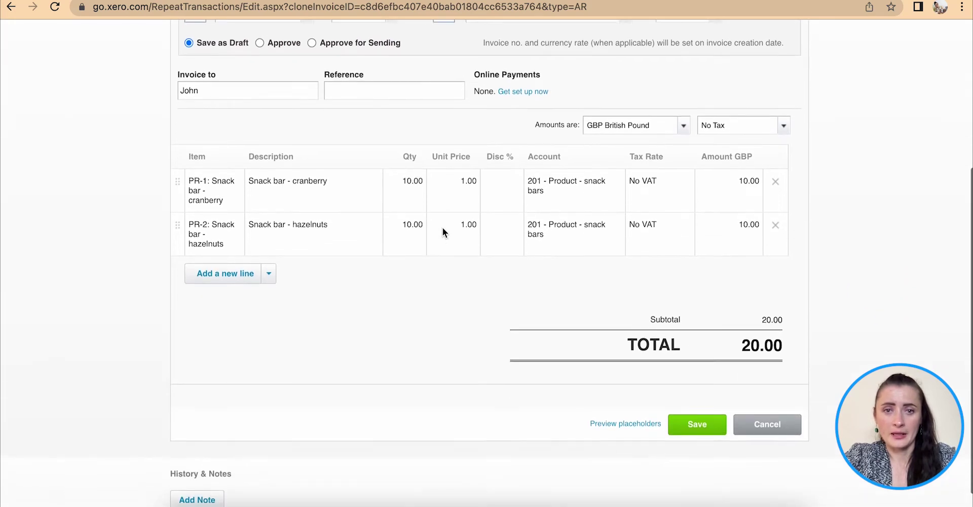
{"action": "left_click", "coordinate": [412, 165]}
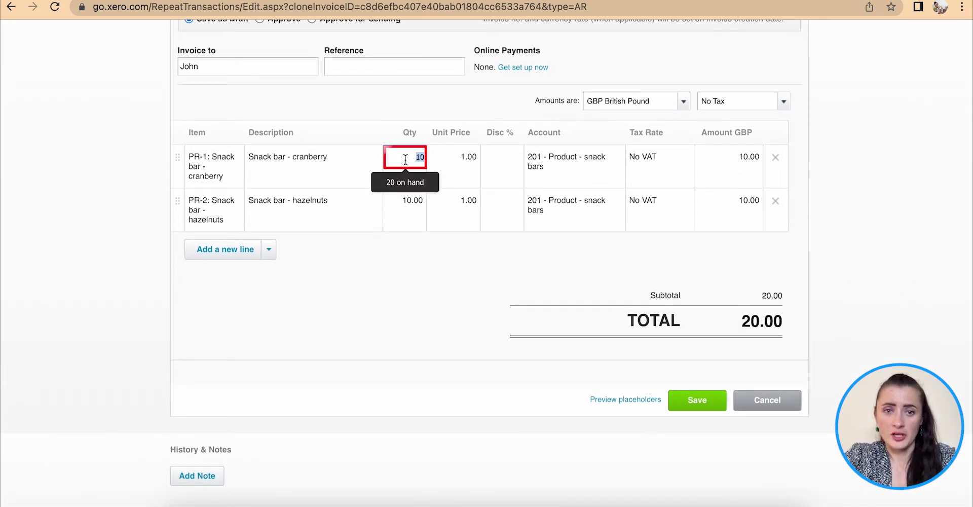
{"action": "type", "text": "1"}
{"action": "left_click", "coordinate": [399, 217]}
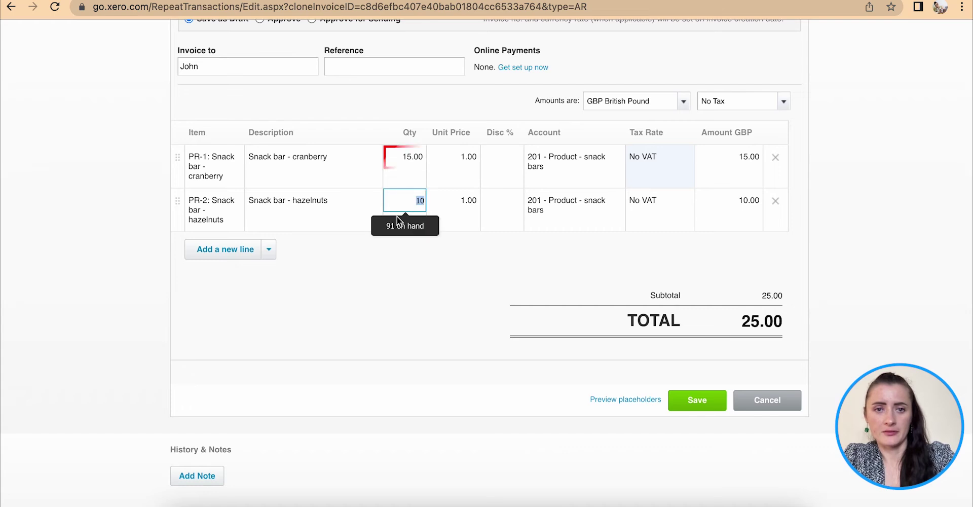
{"action": "type", "text": "15"}
{"action": "left_click", "coordinate": [461, 291]}
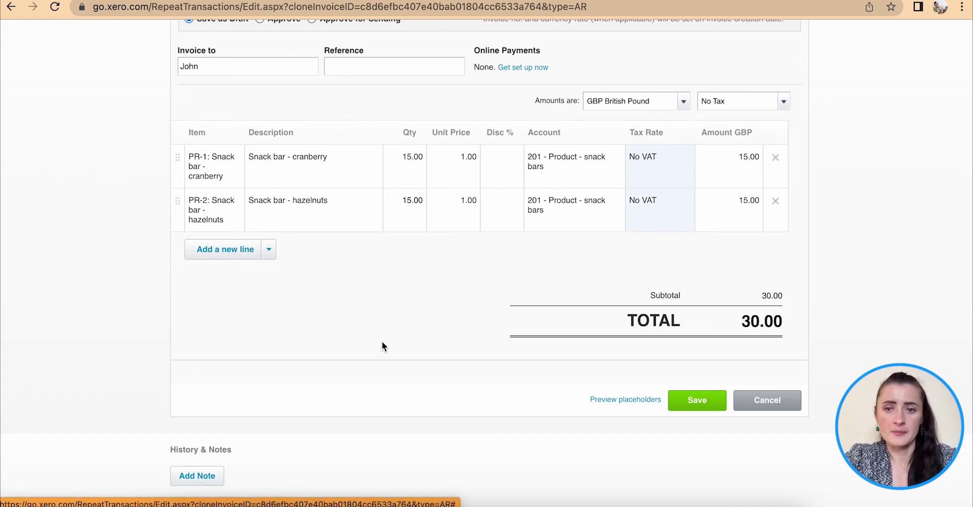
Check the options for adding multiple lines, leave the lines as they are, and save the repeating invoice.
{"action": "left_click", "coordinate": [270, 250]}
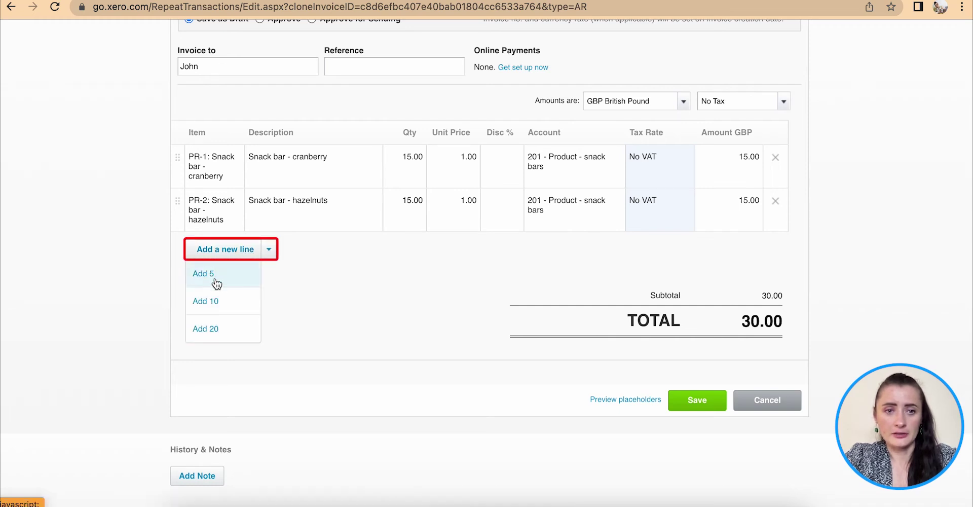
{"action": "left_click", "coordinate": [359, 337]}
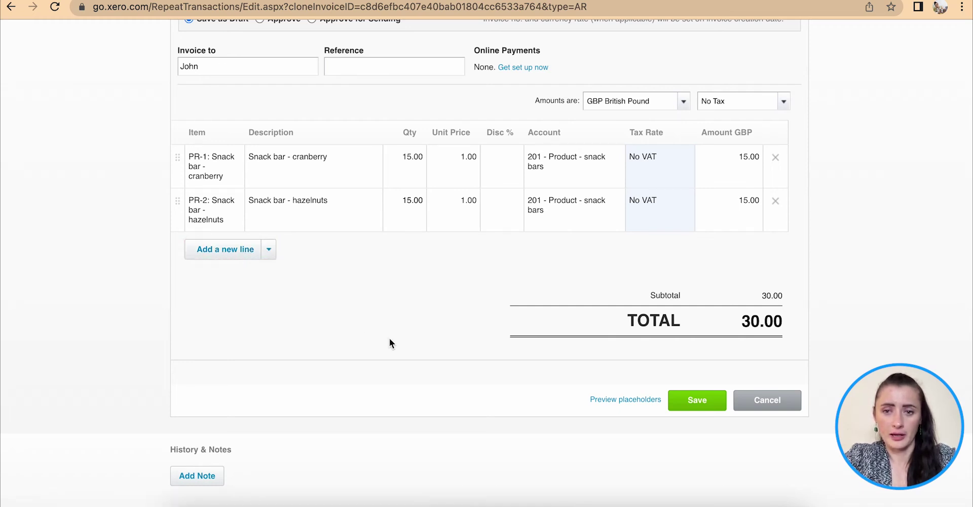
{"action": "left_click", "coordinate": [701, 404]}
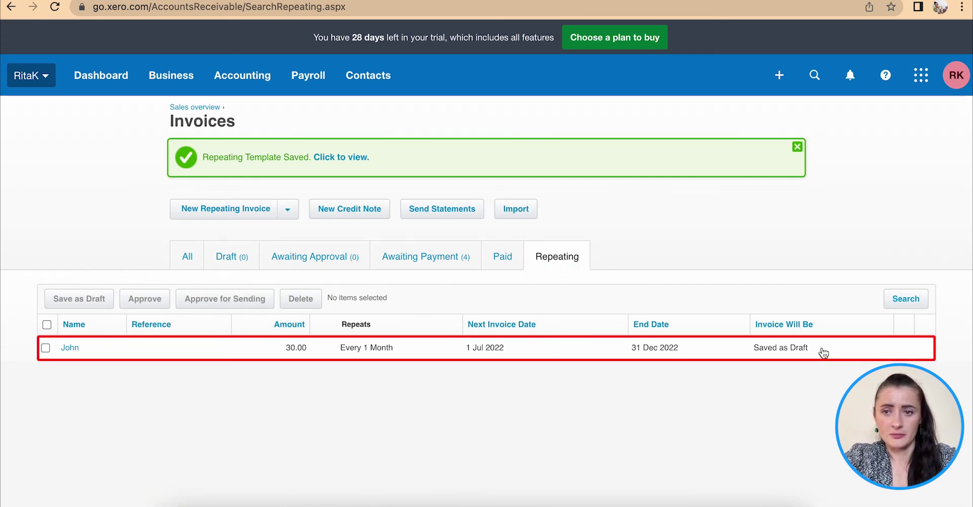
Select the saved repeating invoice to view its available actions, including deletion, and clear the selection.
{"action": "left_click", "coordinate": [45, 348]}
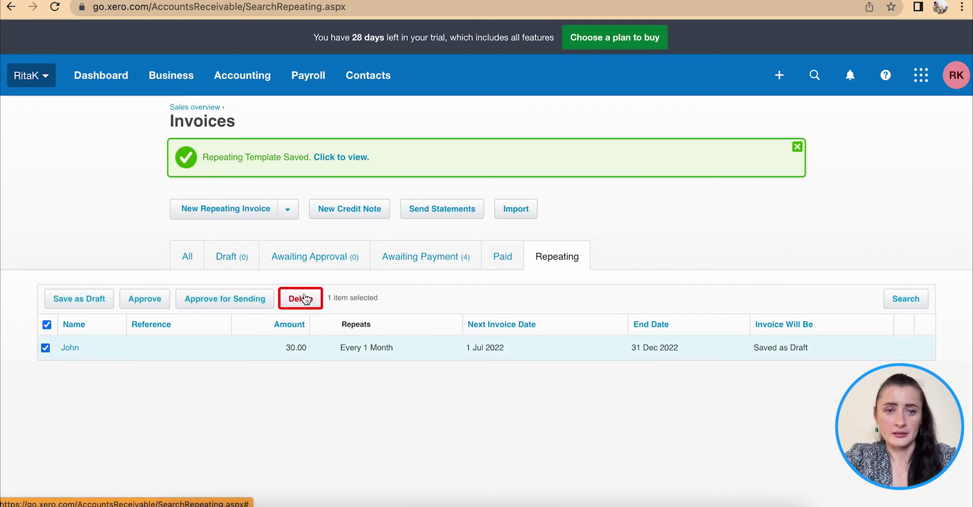
{"action": "left_click", "coordinate": [45, 347]}
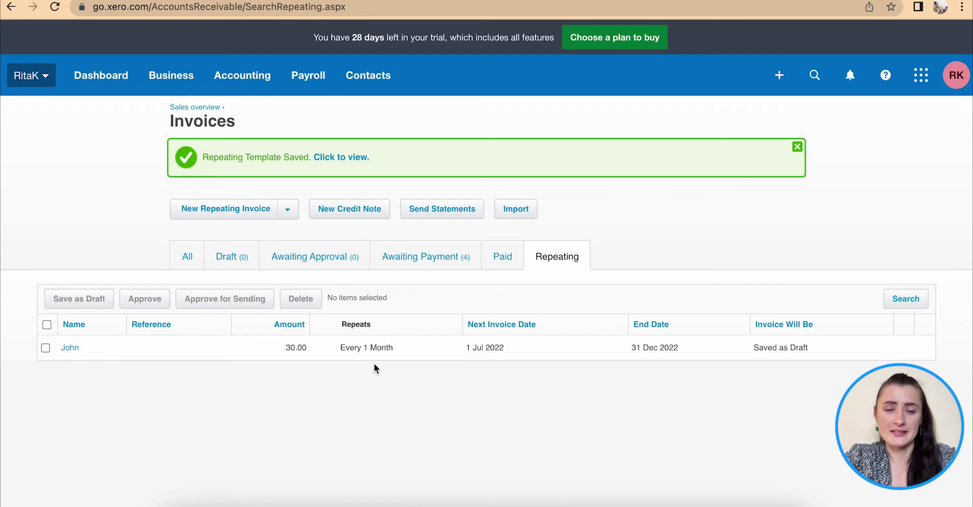
Return to the list of all invoices and start a blank new repeating invoice.
{"action": "left_click", "coordinate": [188, 255]}
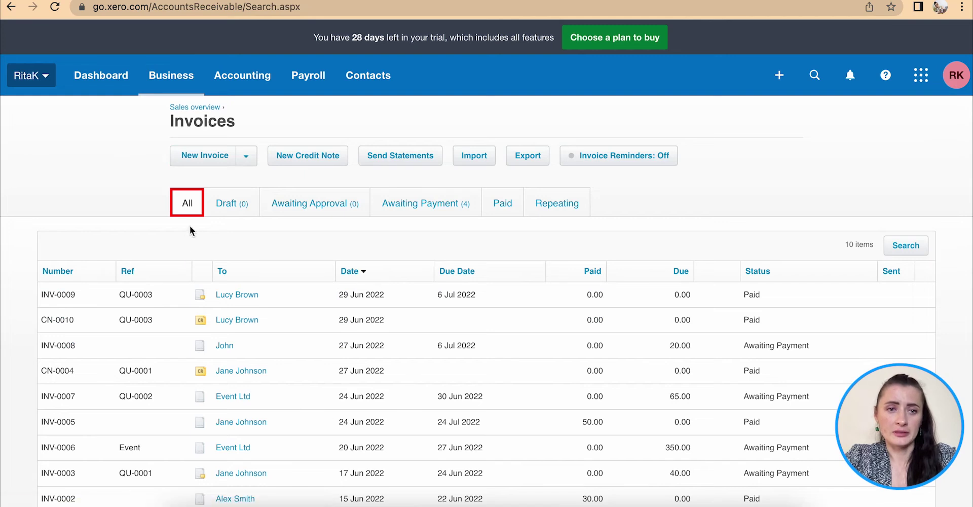
{"action": "left_click", "coordinate": [246, 160]}
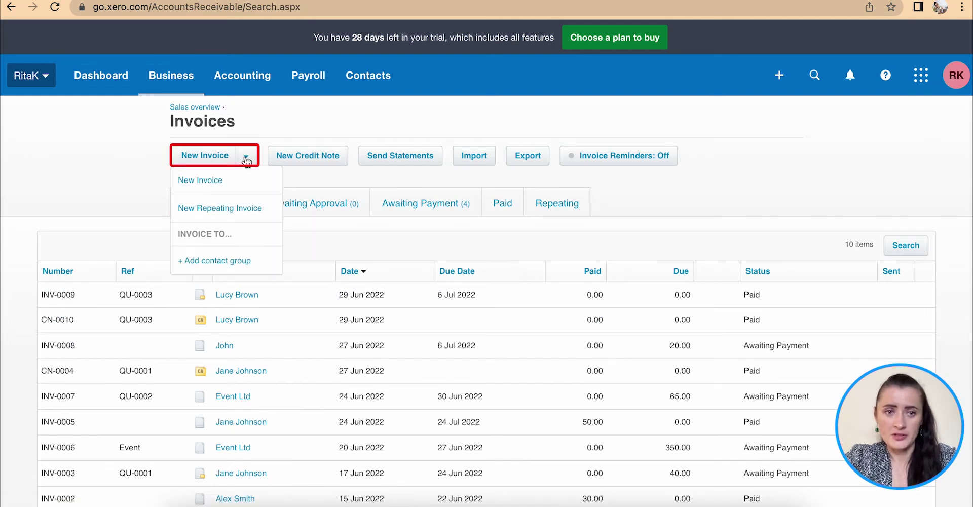
{"action": "left_click", "coordinate": [242, 208]}
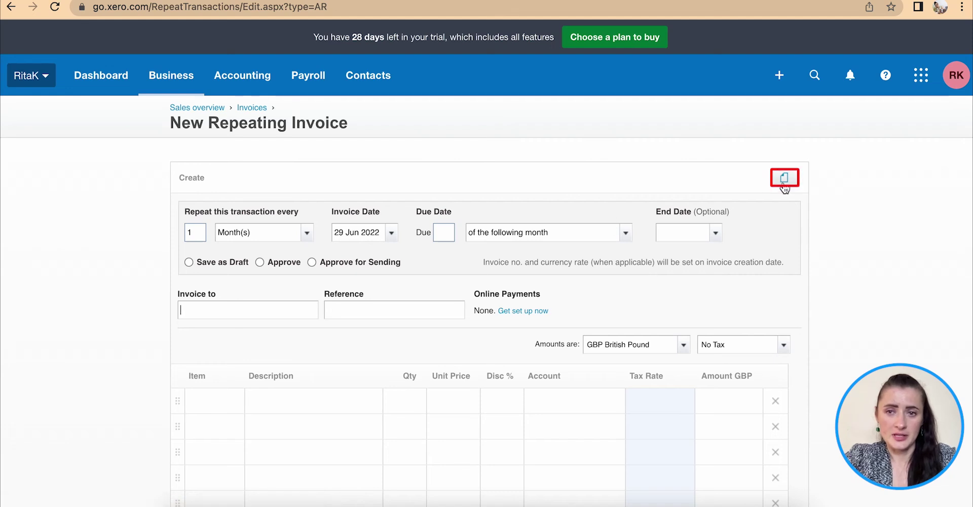
Set the blank repeating invoice to repeat by Week(s) with an invoice date of 1 Jul 2022.
{"action": "left_click", "coordinate": [248, 234]}
{"action": "left_click", "coordinate": [269, 255]}
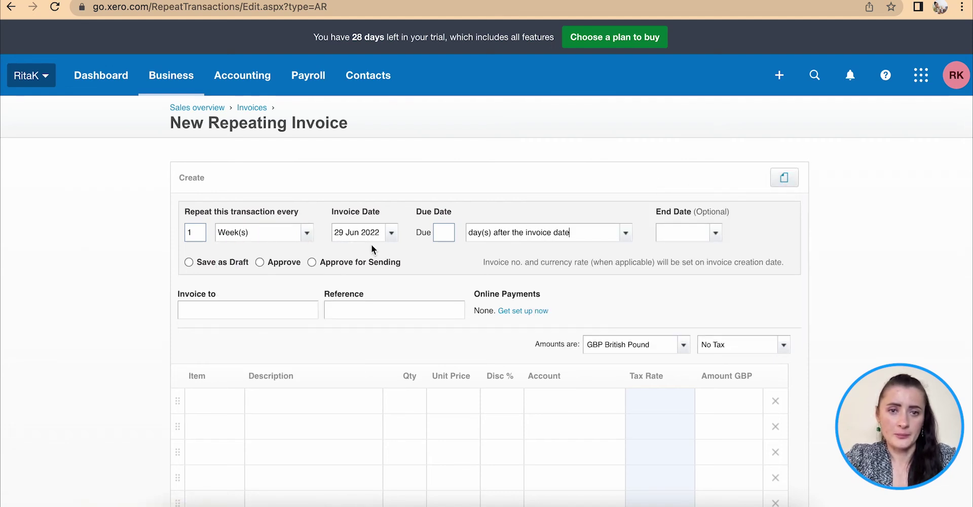
{"action": "left_click", "coordinate": [392, 232]}
{"action": "left_click", "coordinate": [515, 436]}
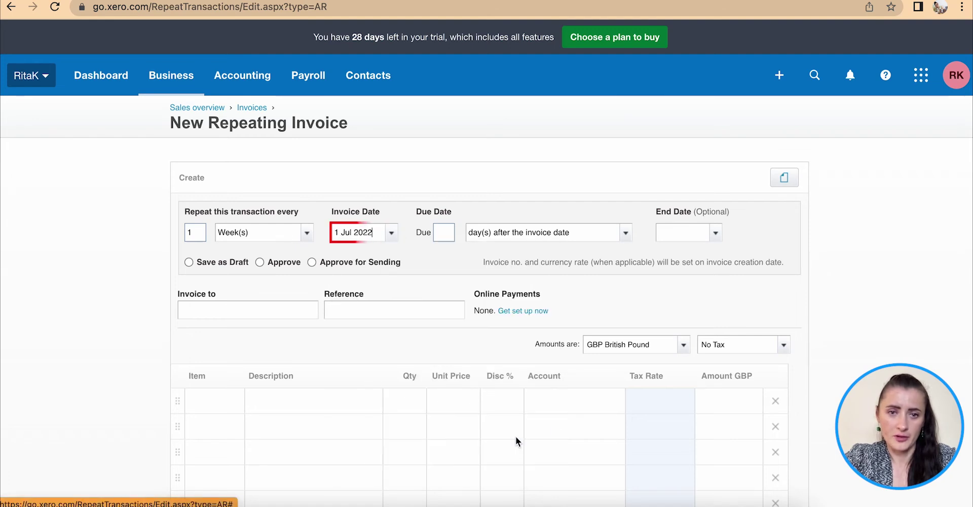
Set the weekly invoice's due date to 0 day(s) after the invoice date.
{"action": "left_click", "coordinate": [441, 232]}
{"action": "type", "text": "0"}
{"action": "left_click", "coordinate": [626, 232]}
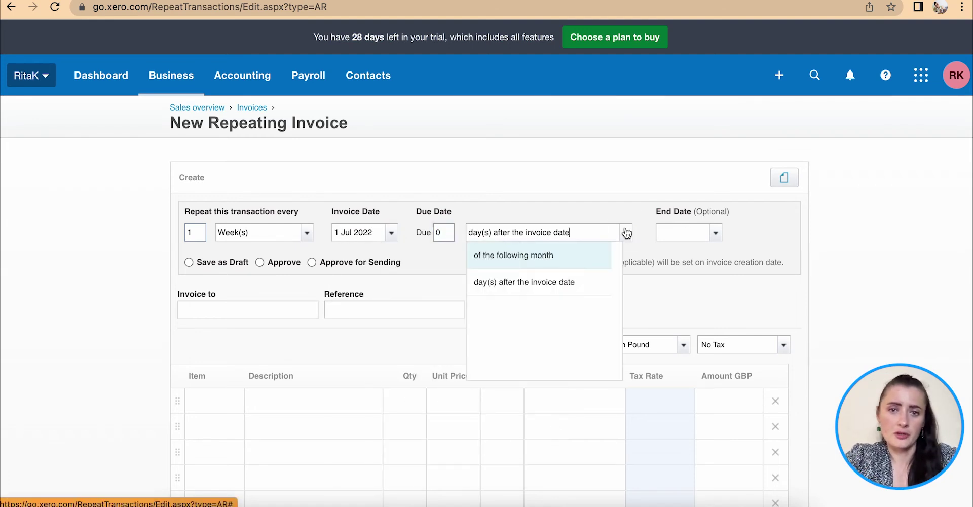
{"action": "left_click", "coordinate": [562, 288]}
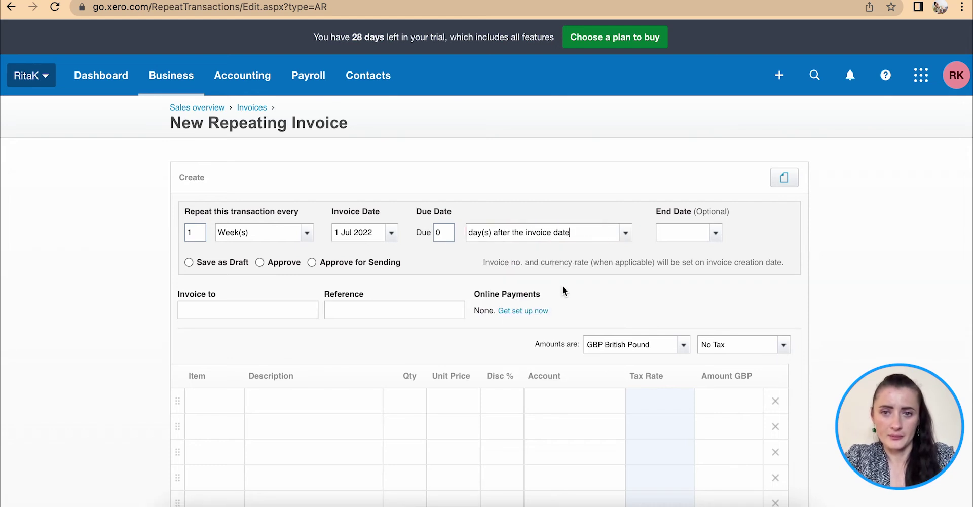
Set the repeating invoice's end date to 30 Sep 2022 and choose to save each invoice as a draft.
{"action": "left_click", "coordinate": [716, 233]}
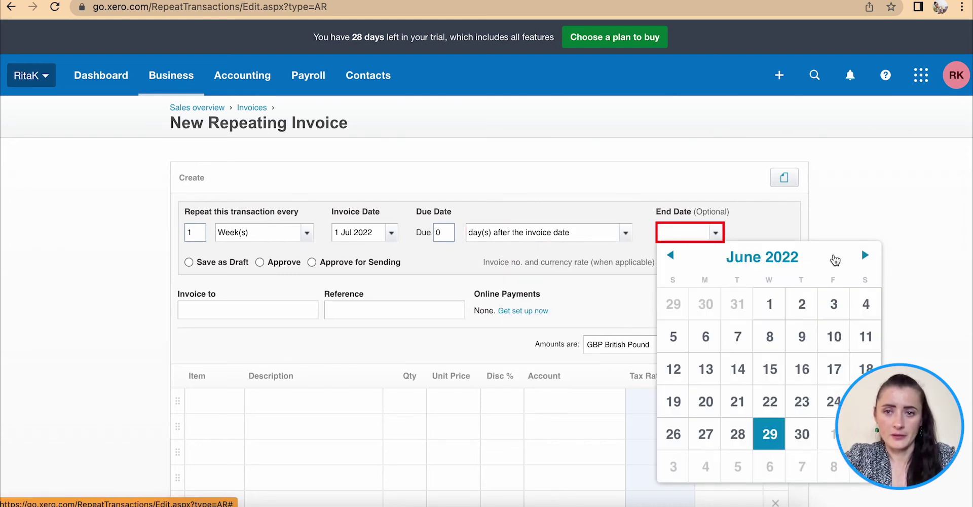
{"action": "left_click", "coordinate": [864, 255]}
{"action": "left_click", "coordinate": [863, 255]}
{"action": "left_click", "coordinate": [864, 257]}
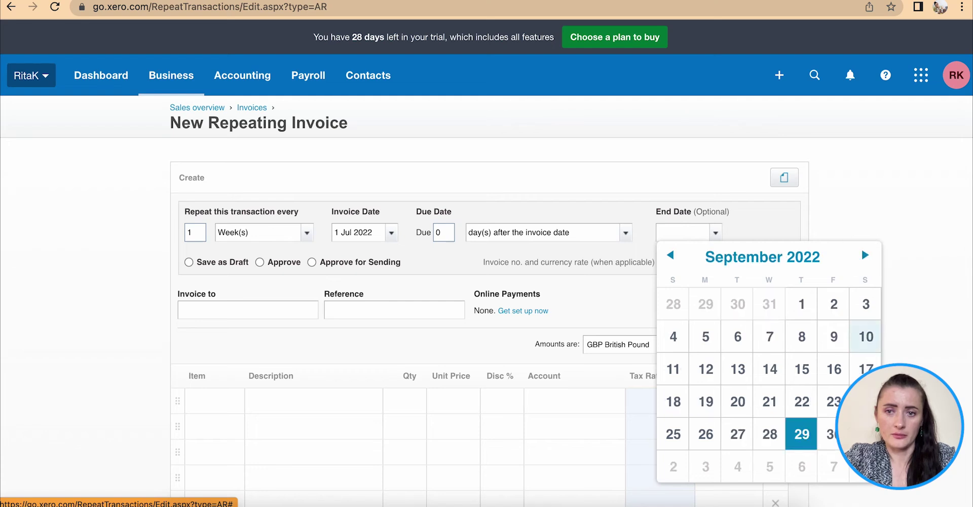
{"action": "left_click", "coordinate": [834, 434]}
{"action": "scroll", "coordinate": [359, 304], "scroll_direction": "down", "scroll_amount": 1}
{"action": "left_click", "coordinate": [189, 179]}
Fill in the existing customer's name as the invoice recipient and enter the reference Agreement-12345.
{"action": "left_click", "coordinate": [233, 223]}
{"action": "type", "text": "lucy"}
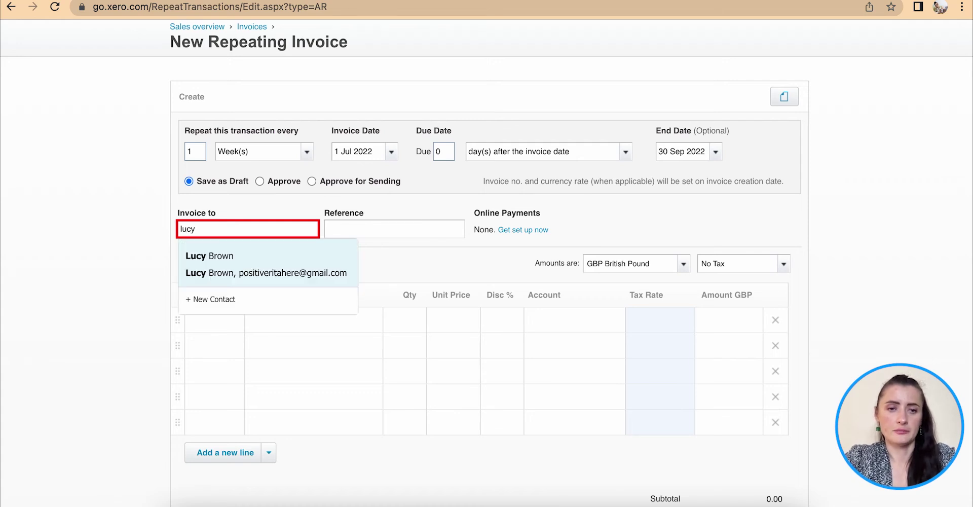
{"action": "left_click", "coordinate": [331, 259]}
{"action": "left_click", "coordinate": [386, 229]}
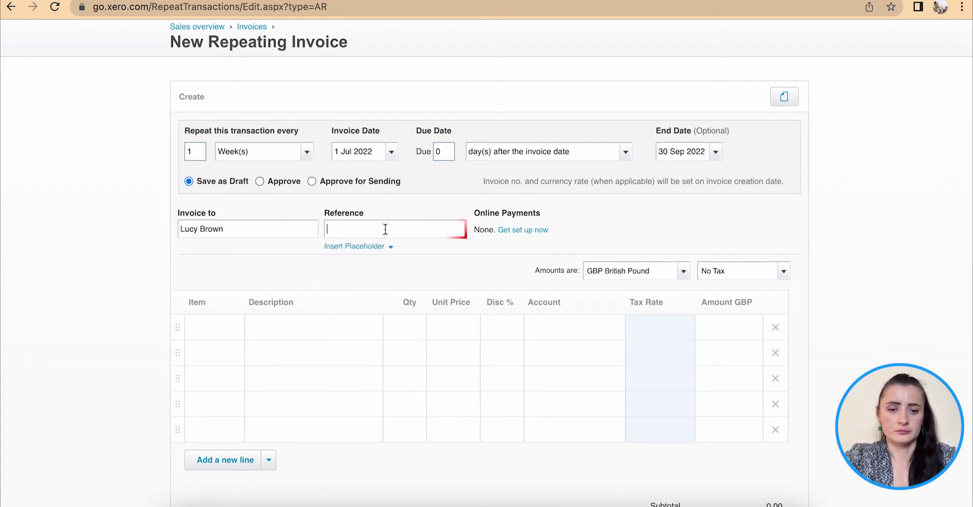
{"action": "type", "text": "Agreement-12345"}
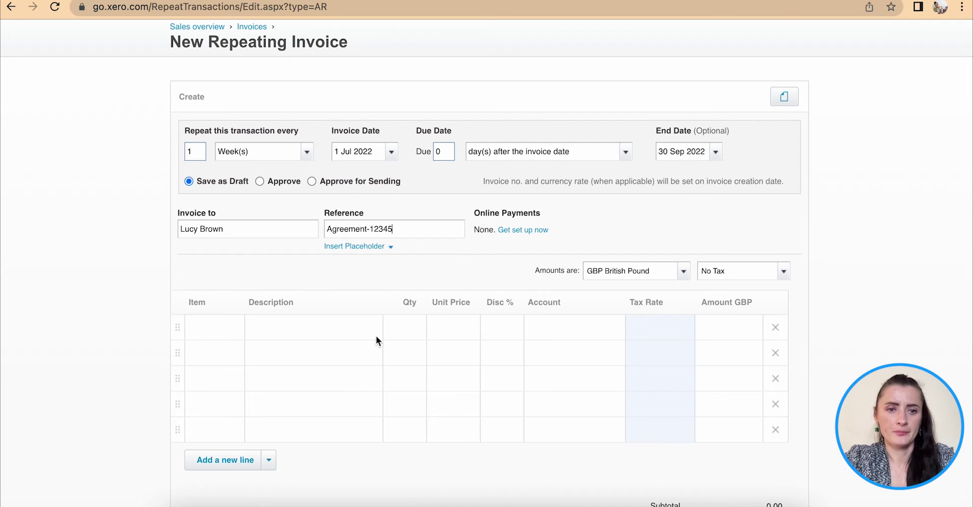
Add the item SR-1: Mix healthy snack bar box (PK7) - subscription to the first invoice line.
{"action": "scroll", "coordinate": [358, 285], "scroll_direction": "down", "scroll_amount": 3}
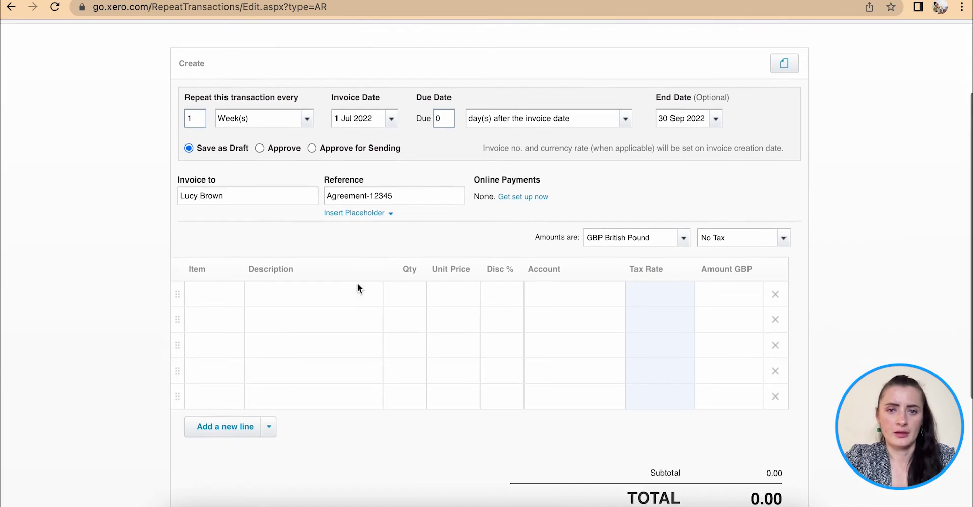
{"action": "left_click", "coordinate": [221, 245]}
{"action": "left_click", "coordinate": [234, 246]}
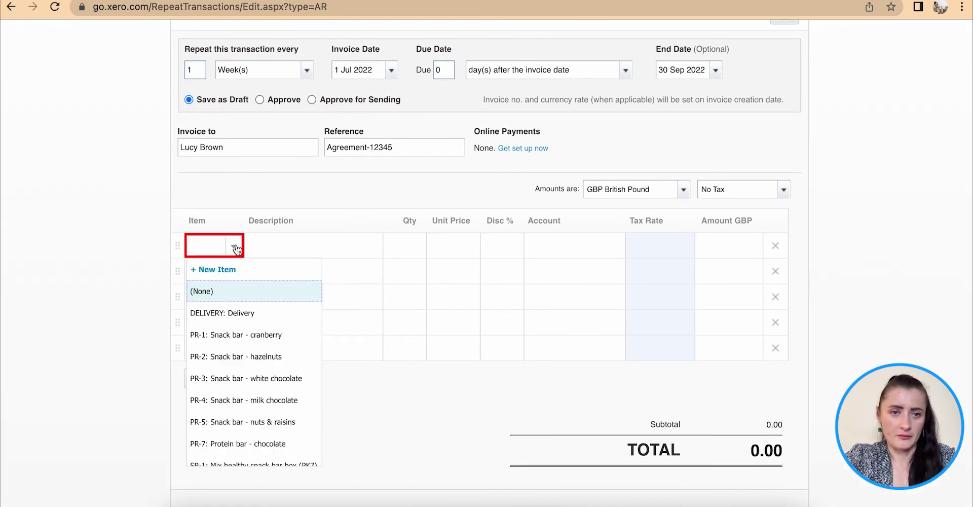
{"action": "scroll", "coordinate": [263, 341], "scroll_direction": "down", "scroll_amount": 1}
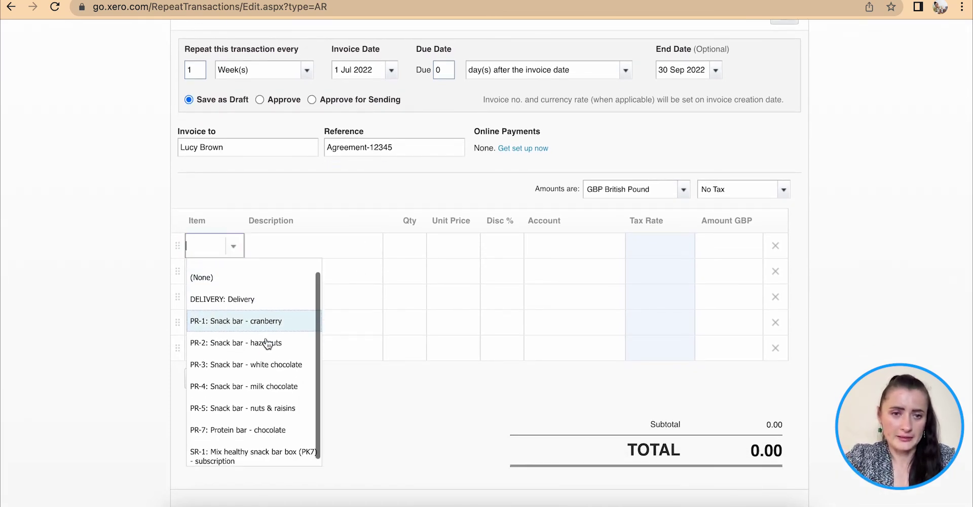
{"action": "left_click", "coordinate": [252, 452]}
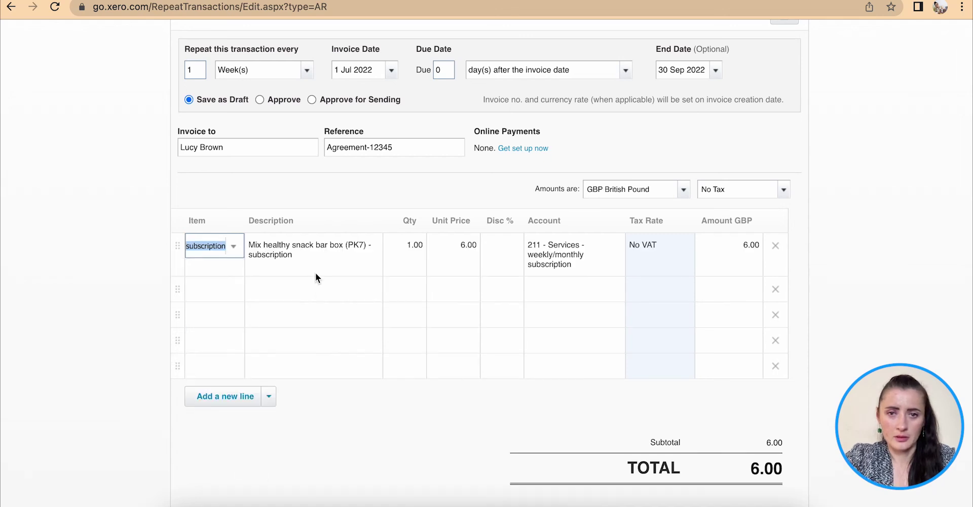
Remove all the empty lines below the subscription item.
{"action": "left_click", "coordinate": [775, 313]}
{"action": "left_click", "coordinate": [775, 300]}
{"action": "left_click", "coordinate": [774, 300]}
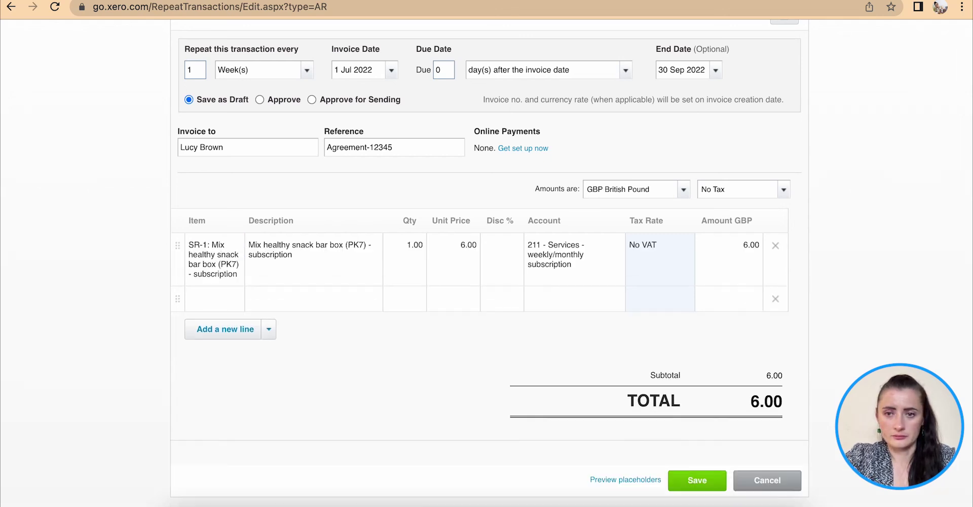
{"action": "left_click", "coordinate": [774, 300]}
Open a blank note in the invoice's history and notes, and discard it.
{"action": "scroll", "coordinate": [433, 430], "scroll_direction": "down", "scroll_amount": 1}
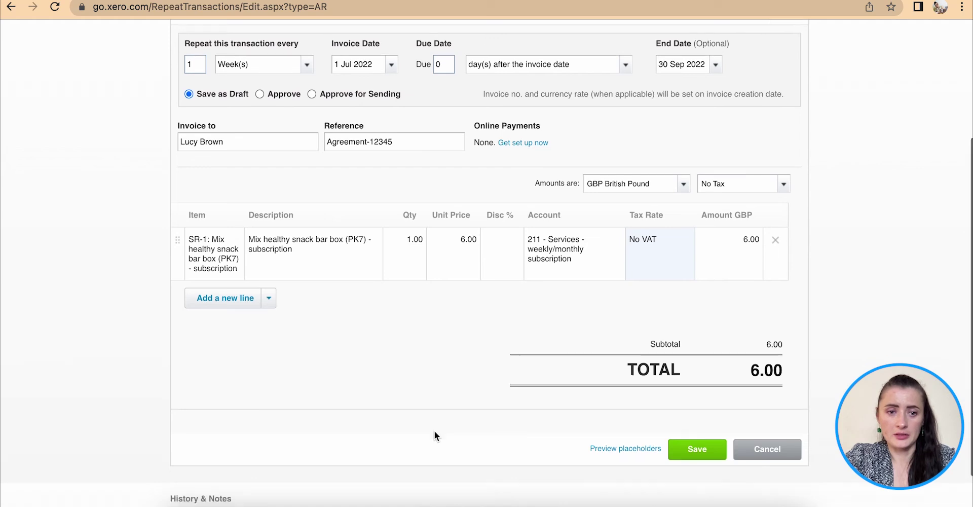
{"action": "left_click", "coordinate": [202, 469]}
{"action": "scroll", "coordinate": [202, 469], "scroll_direction": "down", "scroll_amount": 3}
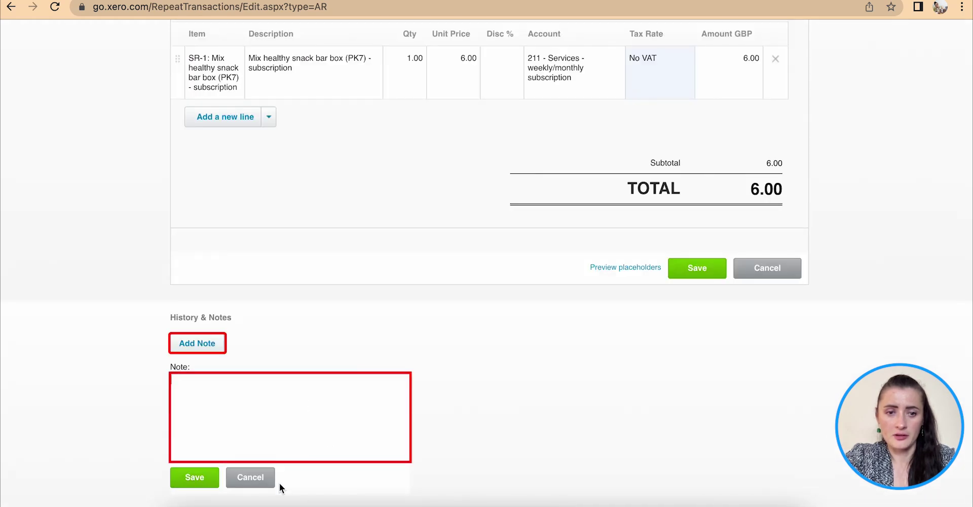
{"action": "left_click", "coordinate": [257, 480]}
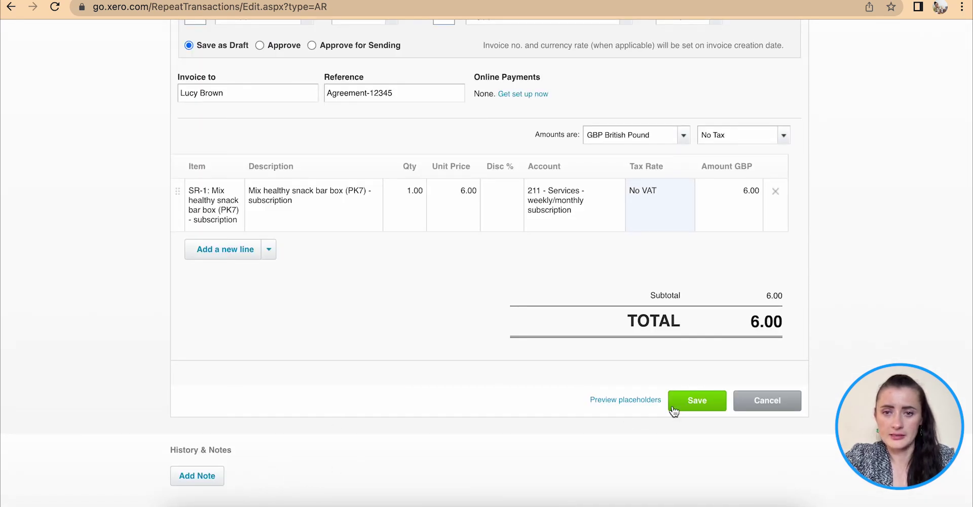
Save the new weekly repeating invoice.
{"action": "left_click", "coordinate": [708, 403]}
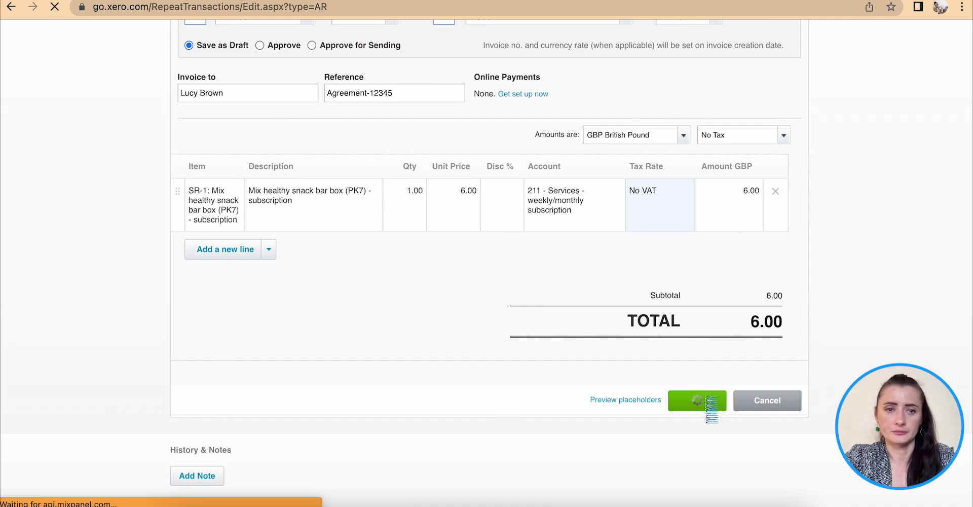